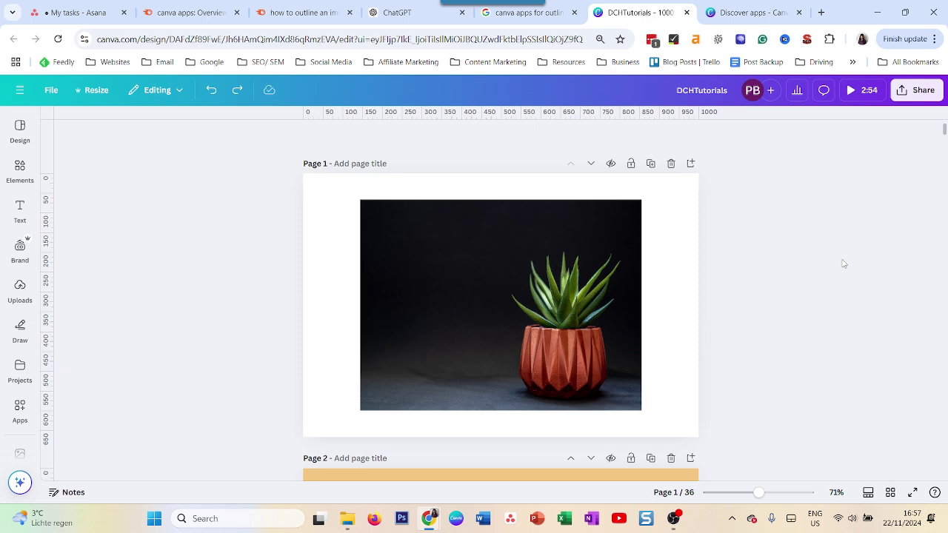
# - Try a solid purple border with weight 19 around the plant photo on page 1
pyautogui.click(538, 305)
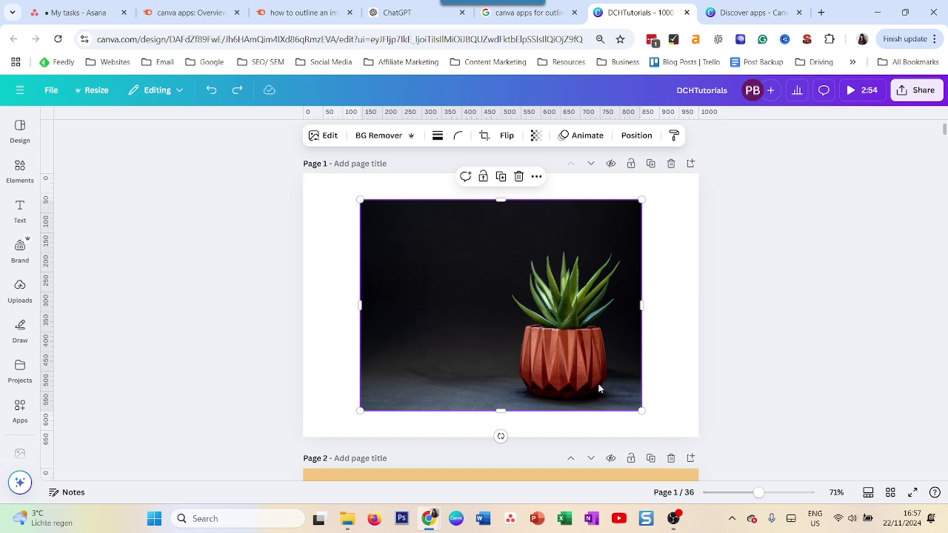
pyautogui.click(436, 141)
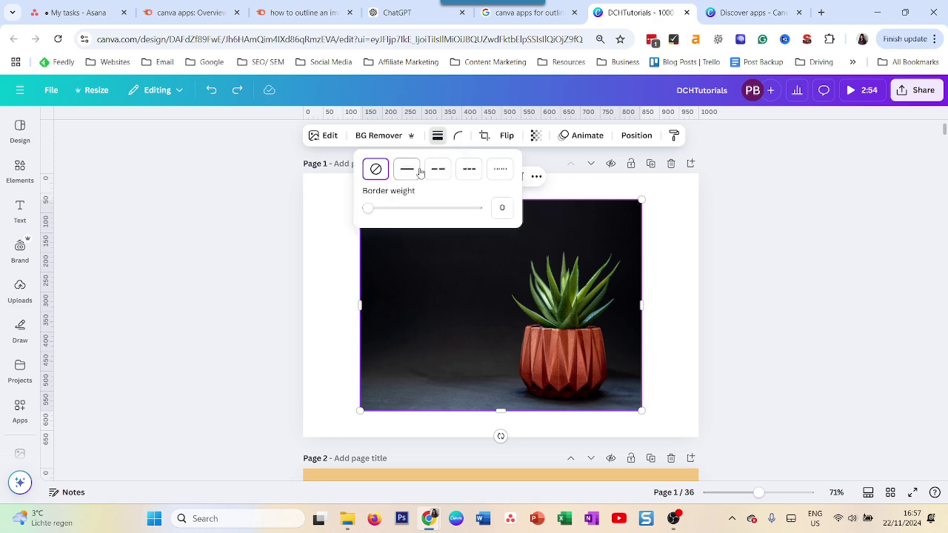
pyautogui.moveTo(369, 208)
pyautogui.mouseDown()
pyautogui.moveTo(378, 211)
pyautogui.moveTo(360, 213)
pyautogui.moveTo(393, 210)
pyautogui.moveTo(385, 208)
pyautogui.mouseUp()
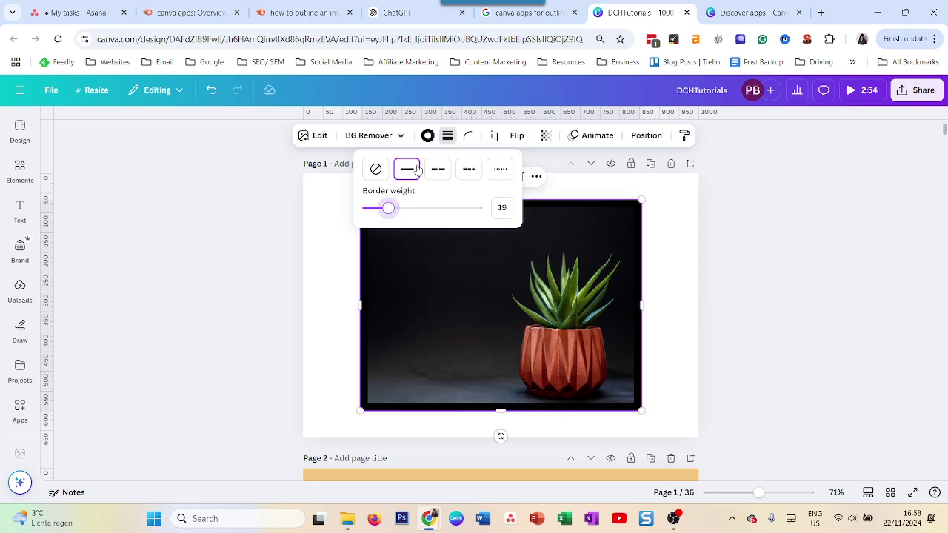
pyautogui.click(427, 136)
pyautogui.click(179, 238)
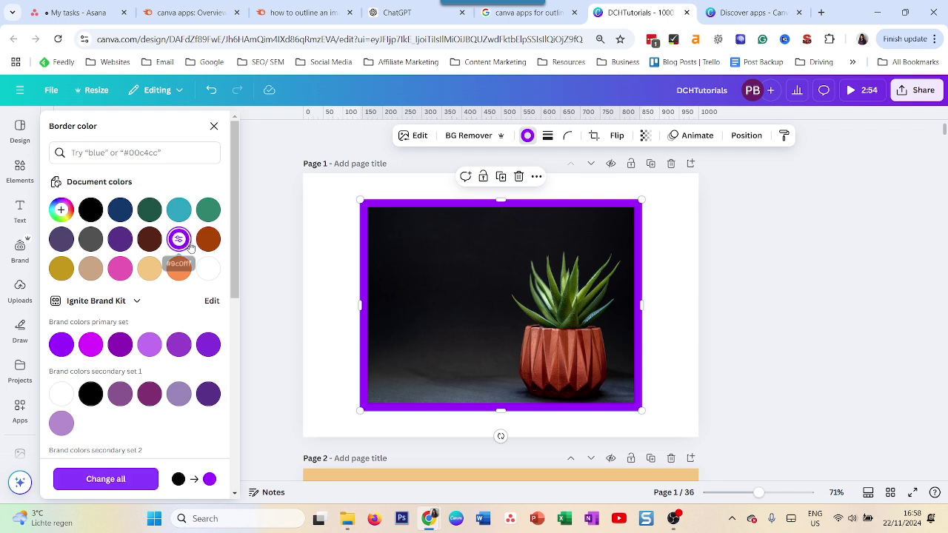
pyautogui.click(666, 353)
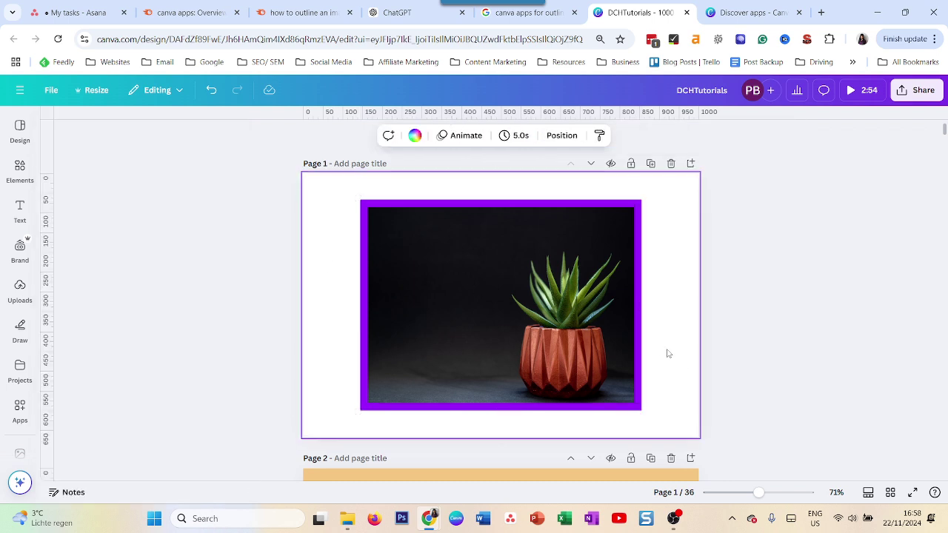
pyautogui.hotkey('ctrl', 'z')
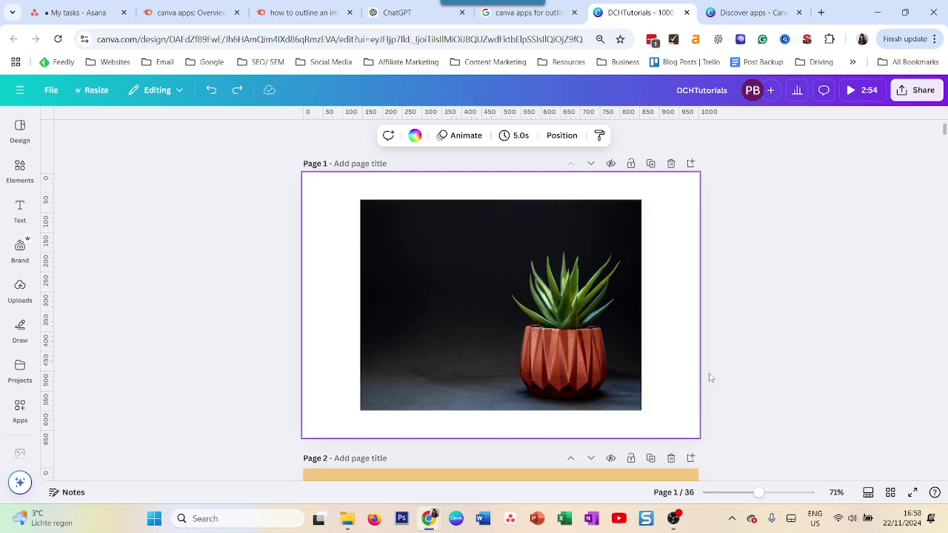
# - Open the CanBorder app with the plant photo on page 1 selected
pyautogui.click(418, 310)
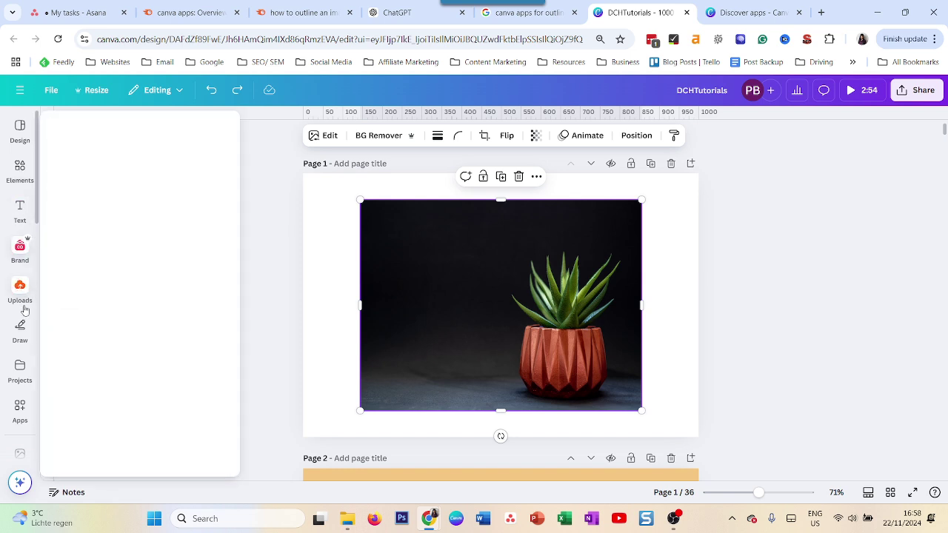
pyautogui.scroll(-2, 17, 383)
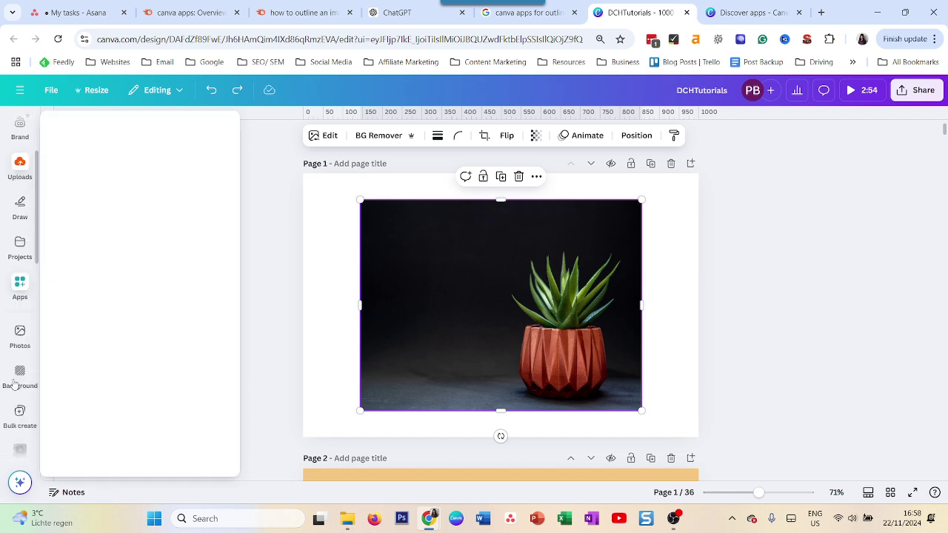
pyautogui.click(22, 288)
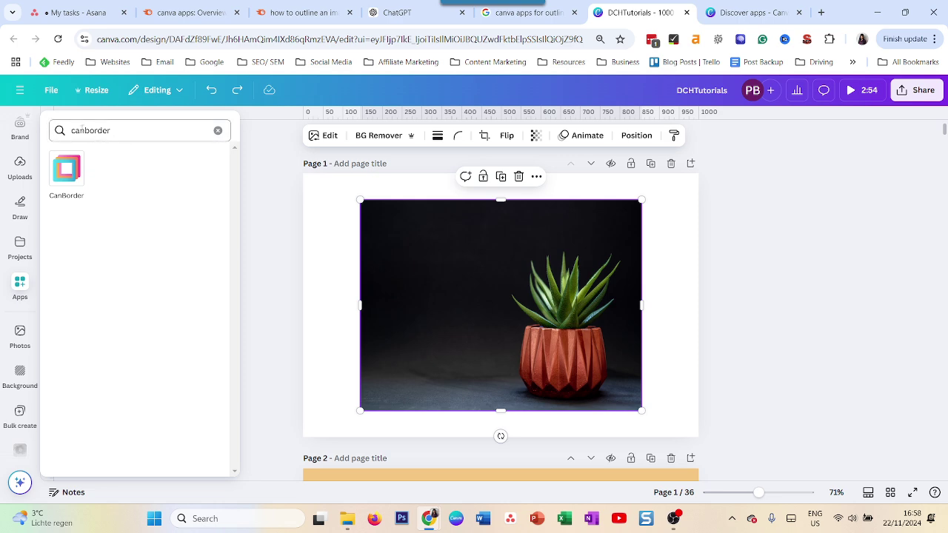
pyautogui.click(66, 188)
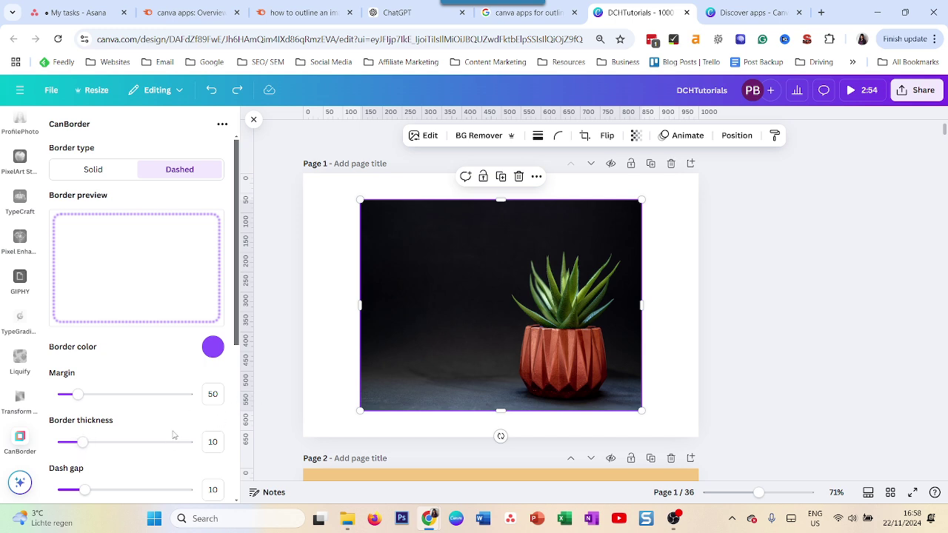
# - Set the CanBorder border thickness to 21 and its border color to orange
pyautogui.scroll(-1, 175, 437)
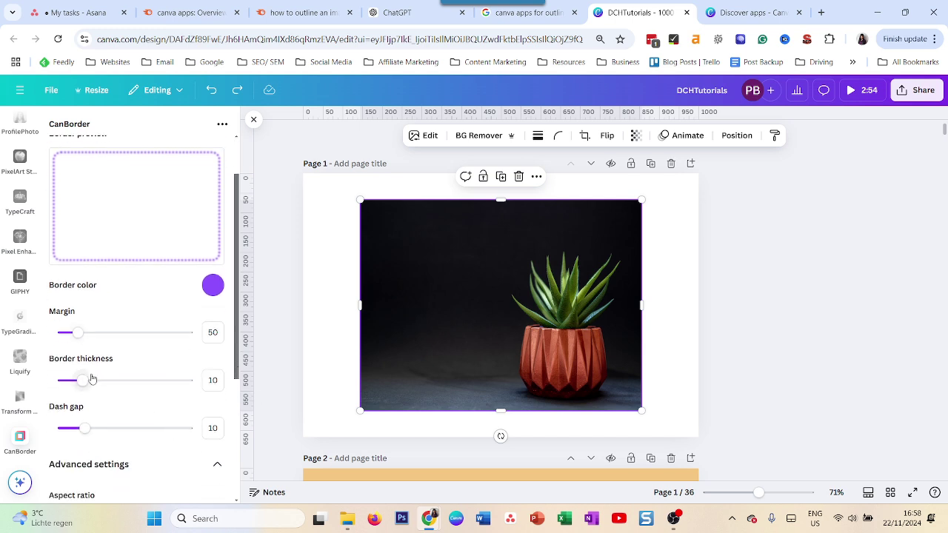
pyautogui.moveTo(83, 380); pyautogui.dragTo(112, 380)
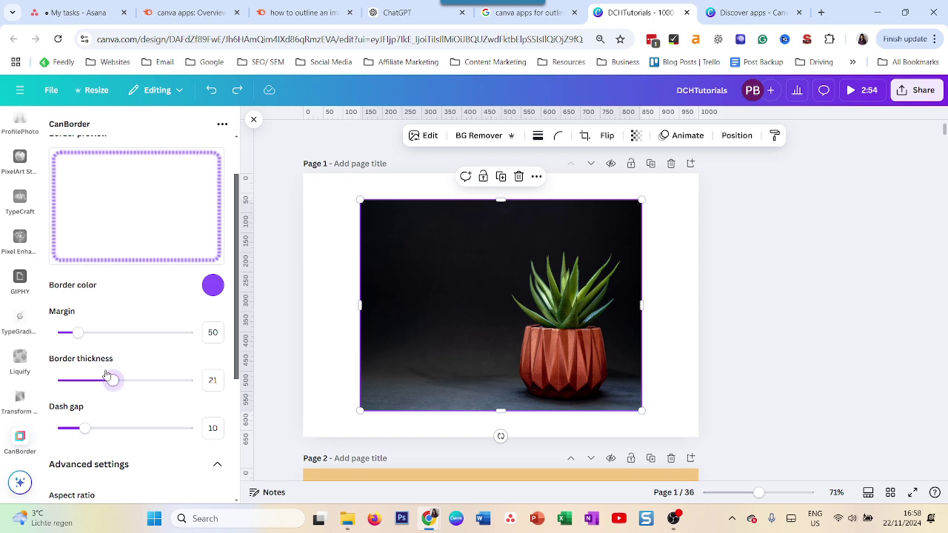
pyautogui.click(210, 290)
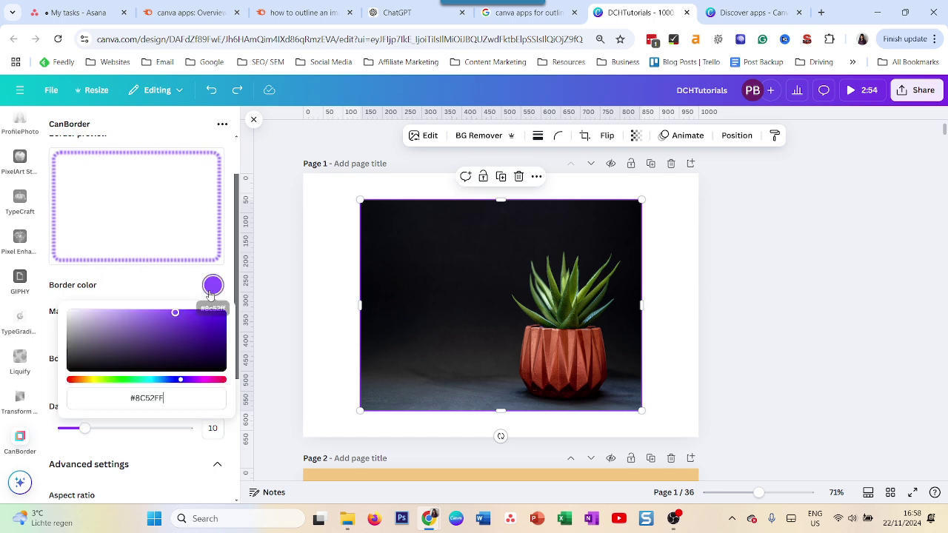
pyautogui.click(79, 380)
pyautogui.click(227, 259)
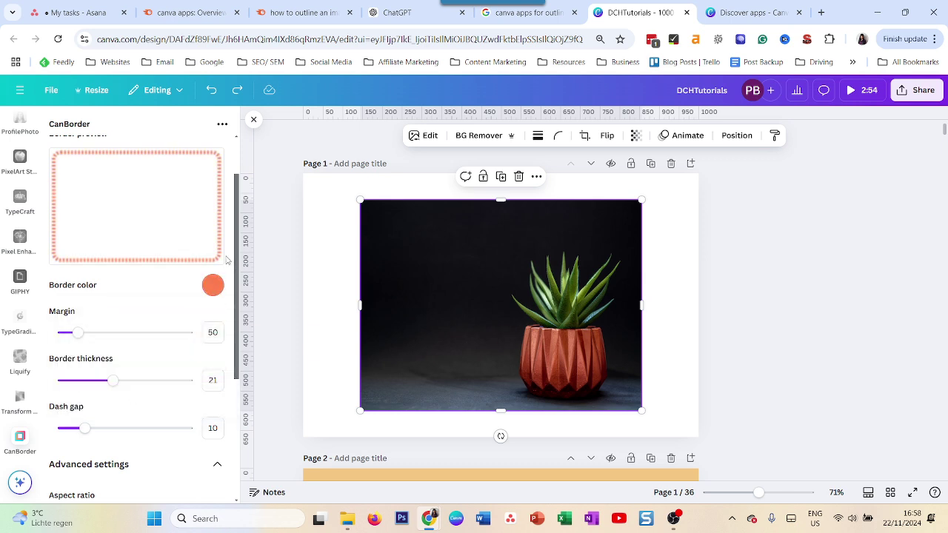
# - Switch the CanBorder border type to Solid and set its blur to 6
pyautogui.scroll(1, 185, 240)
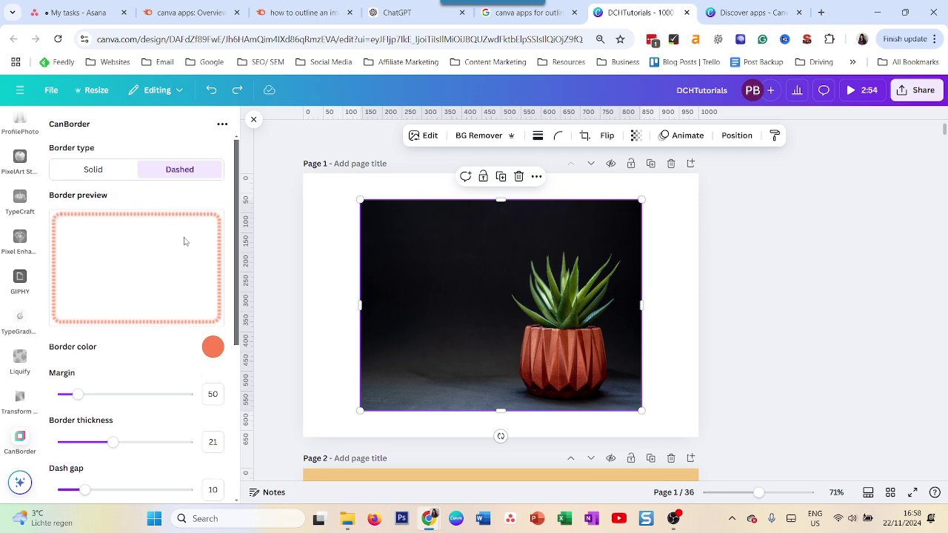
pyautogui.scroll(-1, 188, 233)
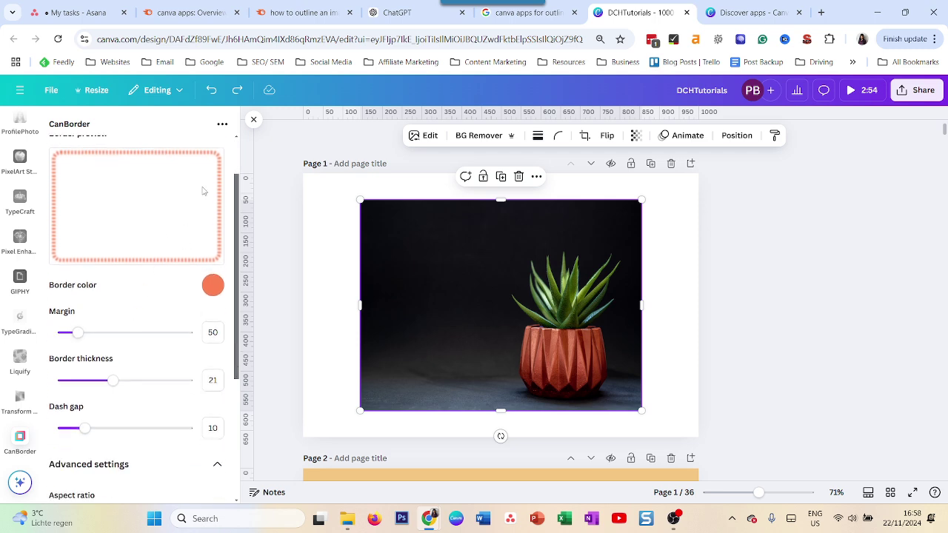
pyautogui.scroll(1, 202, 191)
pyautogui.scroll(-1, 165, 313)
pyautogui.scroll(-1, 102, 433)
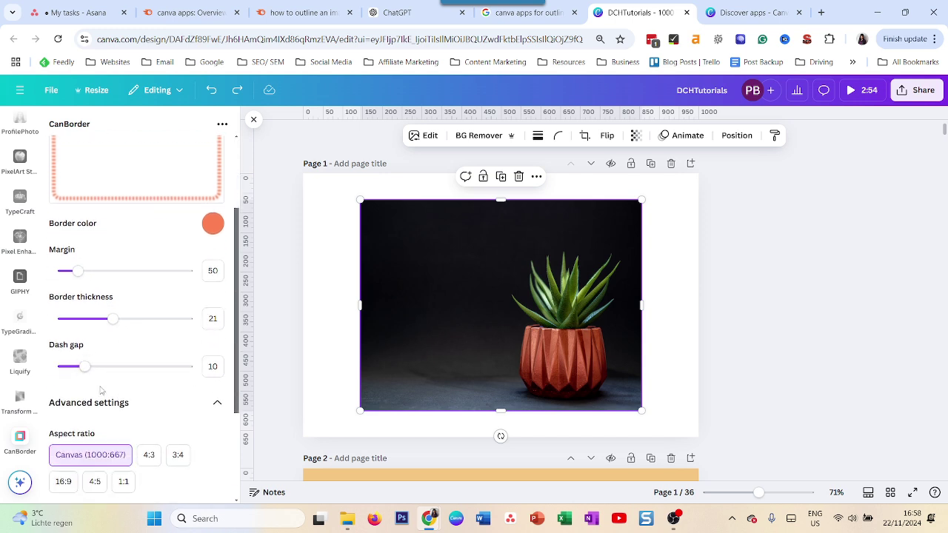
pyautogui.scroll(2, 84, 250)
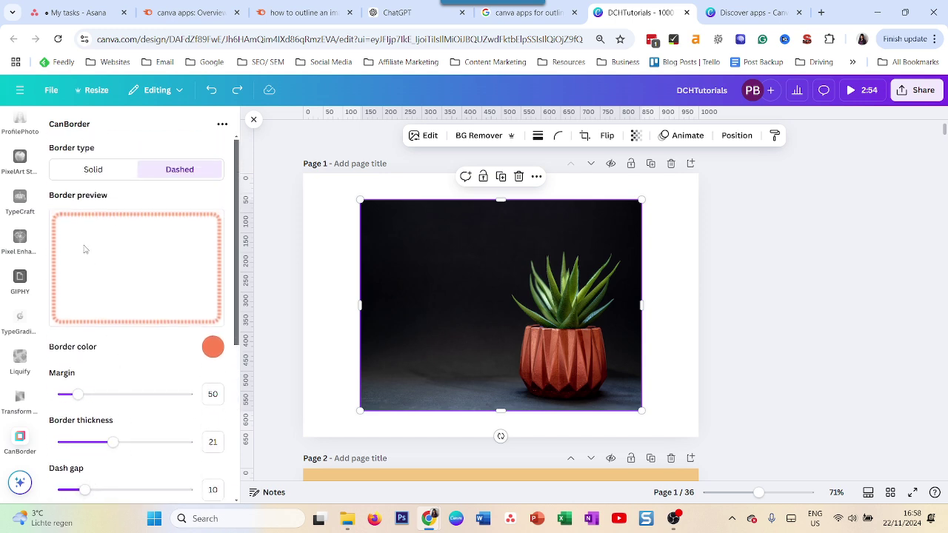
pyautogui.click(87, 171)
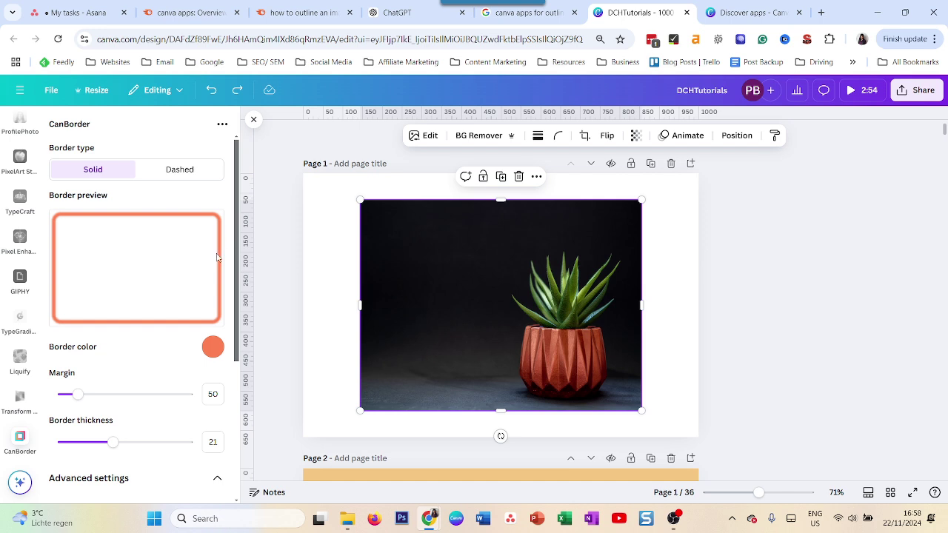
pyautogui.scroll(-3, 172, 309)
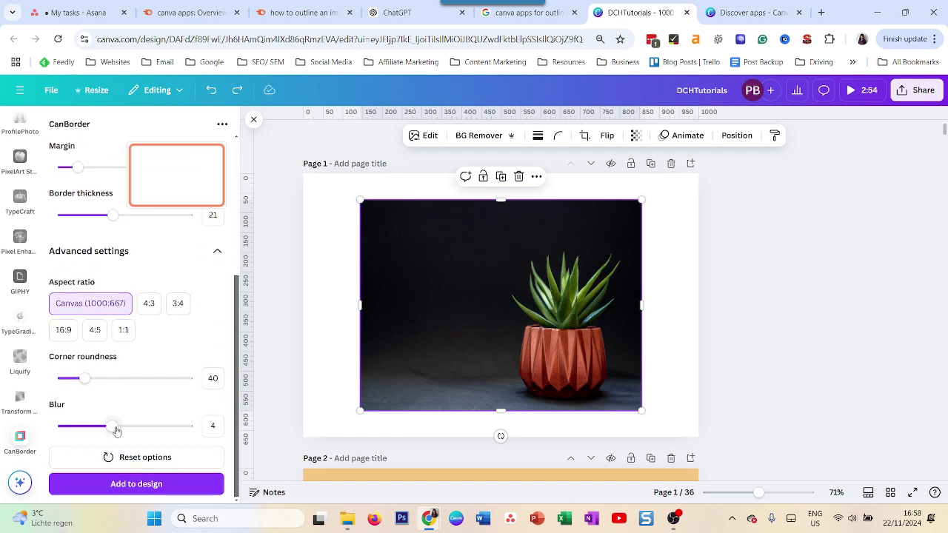
pyautogui.moveTo(115, 428); pyautogui.dragTo(140, 426)
# - Set the border margin to 80 and try the 1:1 aspect ratio before returning to Canvas (1000:667)
pyautogui.scroll(3, 164, 348)
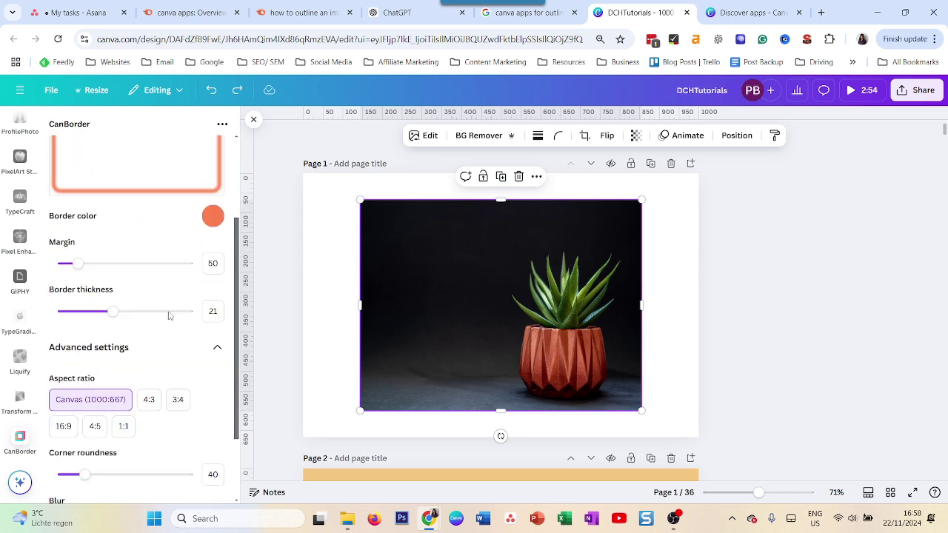
pyautogui.scroll(-3, 131, 340)
pyautogui.scroll(2, 132, 340)
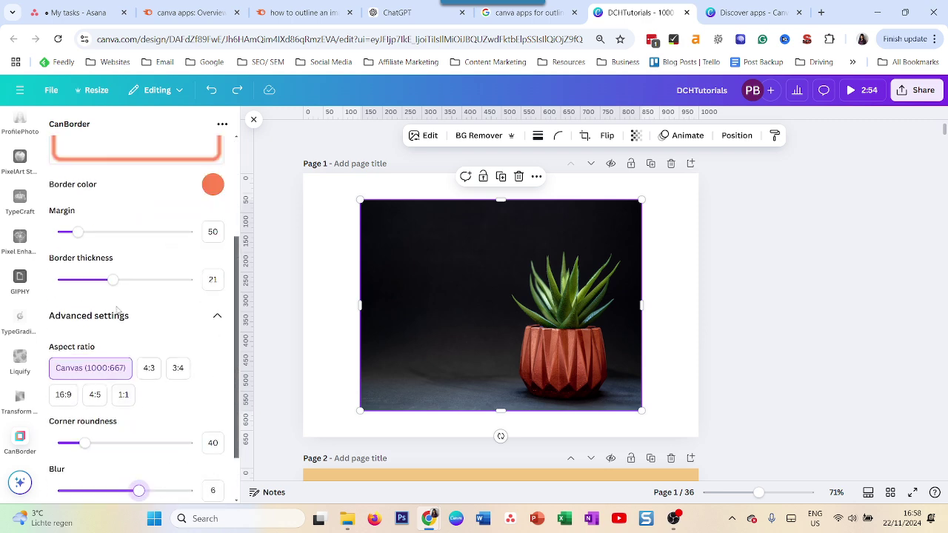
pyautogui.moveTo(78, 290)
pyautogui.mouseDown()
pyautogui.moveTo(106, 291)
pyautogui.moveTo(91, 286)
pyautogui.mouseUp()
pyautogui.scroll(-3, 123, 356)
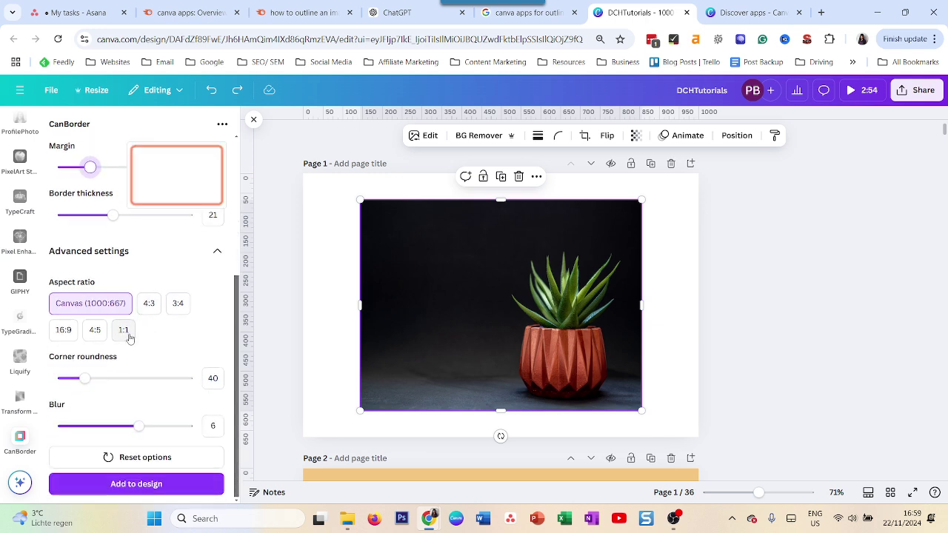
pyautogui.click(124, 332)
pyautogui.click(102, 305)
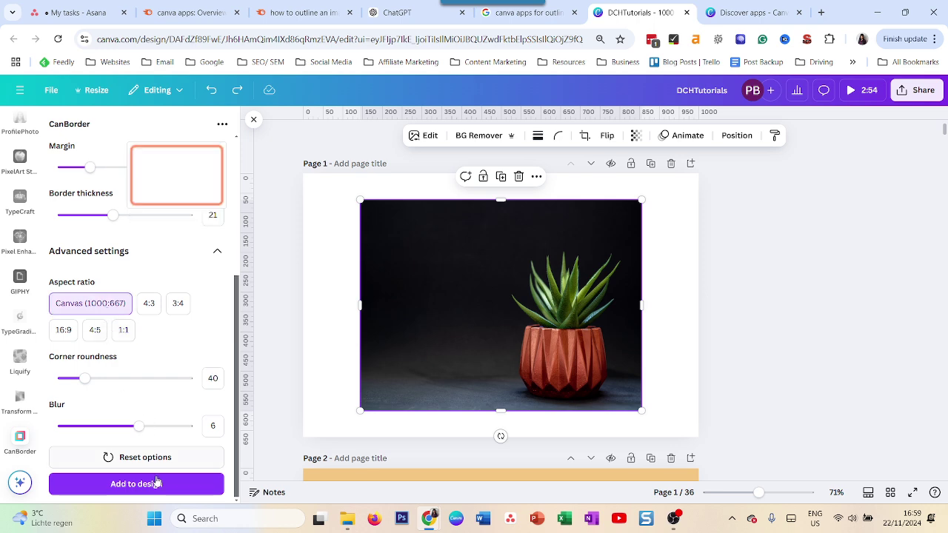
# - Change the border type to Dashed and add the border to the design
pyautogui.scroll(3, 139, 362)
pyautogui.click(185, 169)
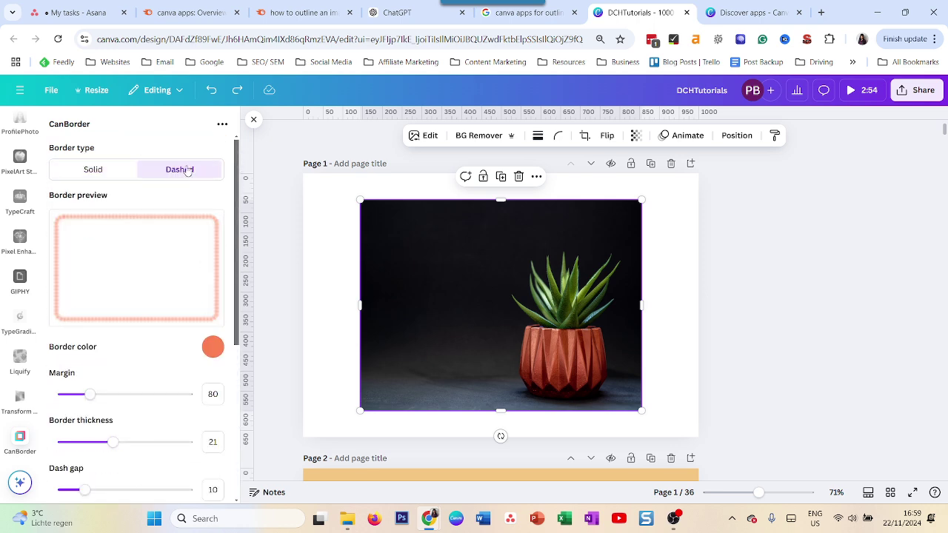
pyautogui.scroll(-5, 115, 448)
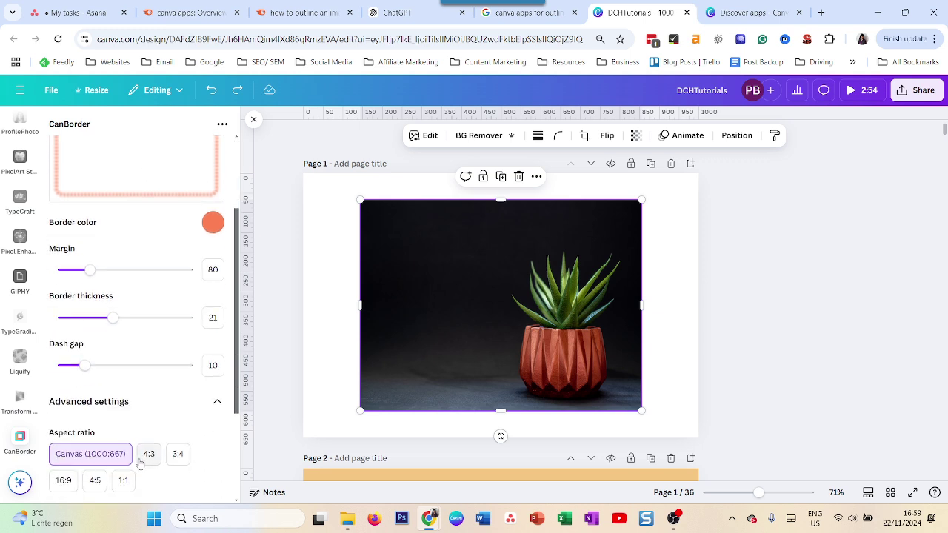
pyautogui.click(136, 479)
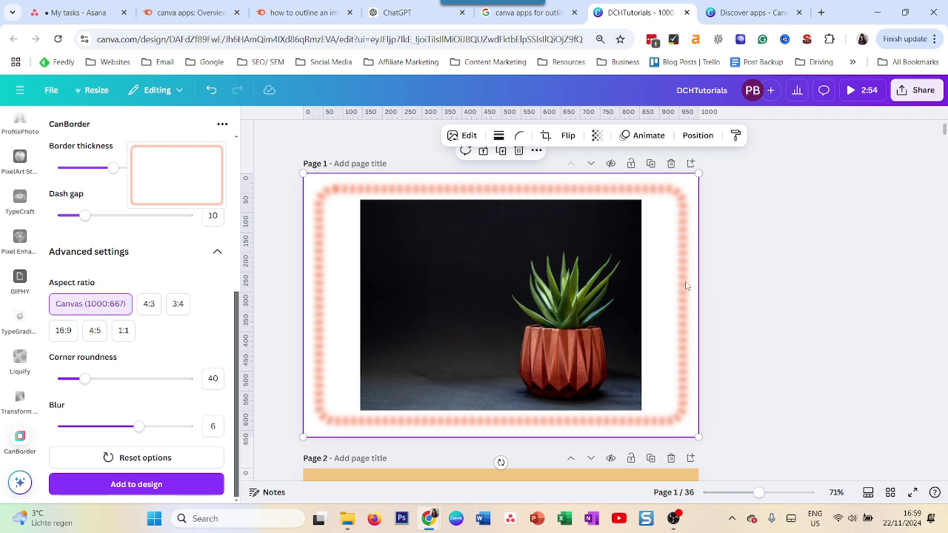
# - Try to move and resize the added dashed border so that it frames the plant photo
pyautogui.moveTo(689, 267); pyautogui.dragTo(679, 249)
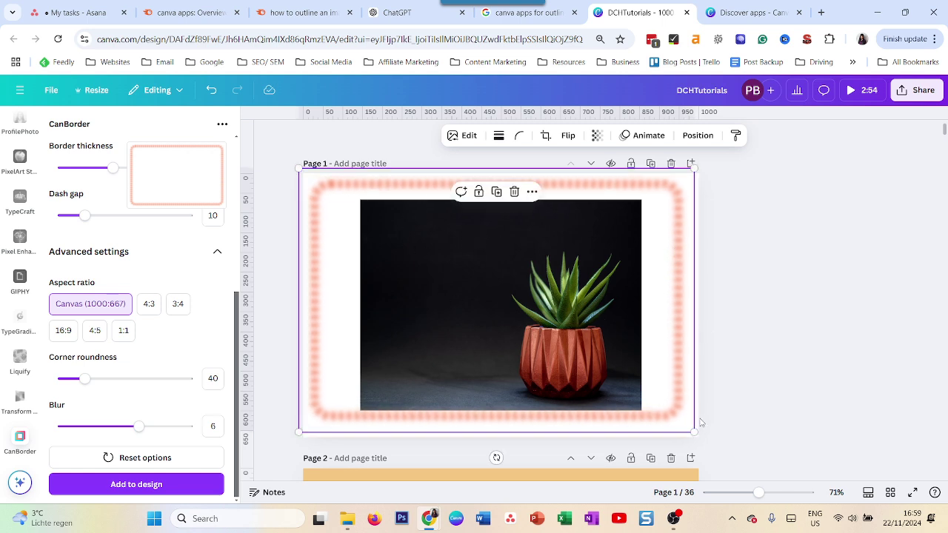
pyautogui.moveTo(694, 431); pyautogui.dragTo(656, 413)
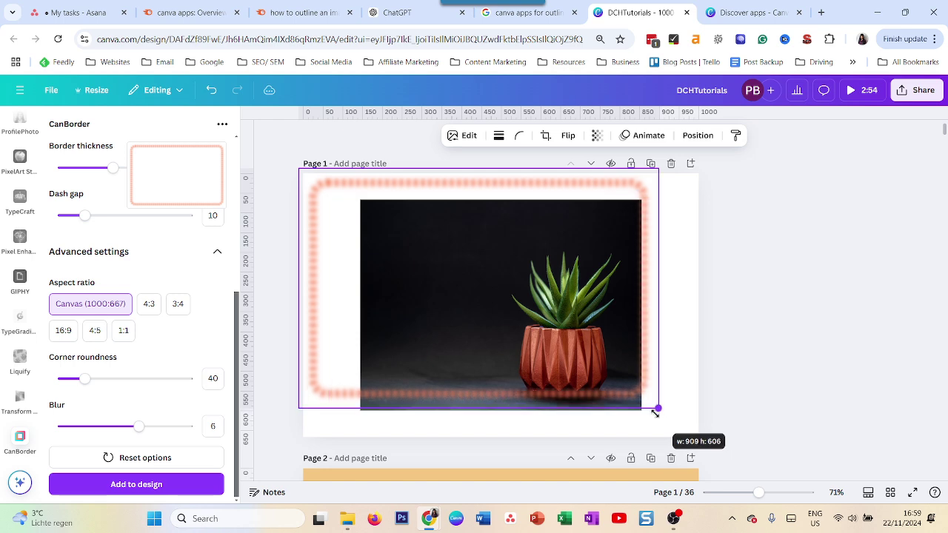
pyautogui.moveTo(299, 171); pyautogui.dragTo(348, 191)
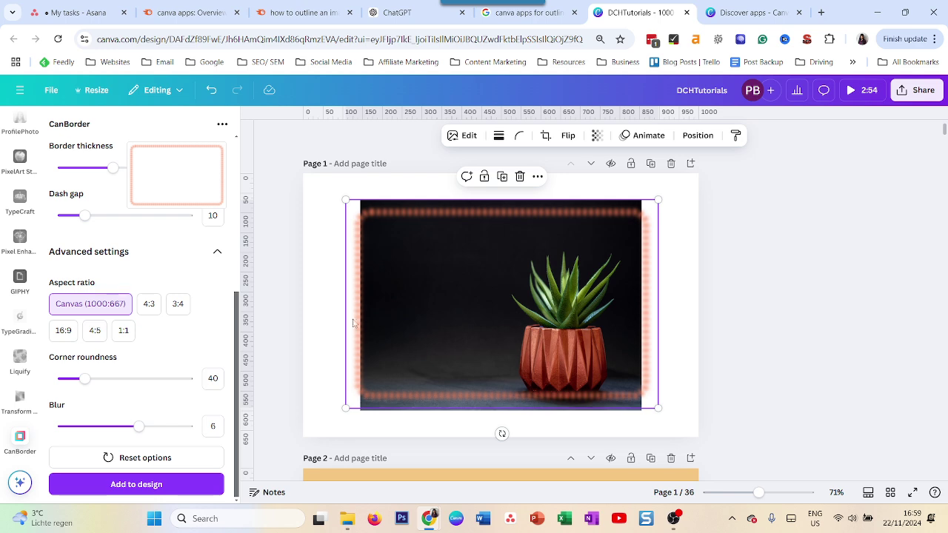
pyautogui.moveTo(354, 331)
pyautogui.mouseDown()
pyautogui.moveTo(328, 326)
pyautogui.moveTo(328, 334)
pyautogui.moveTo(355, 334)
pyautogui.mouseUp()
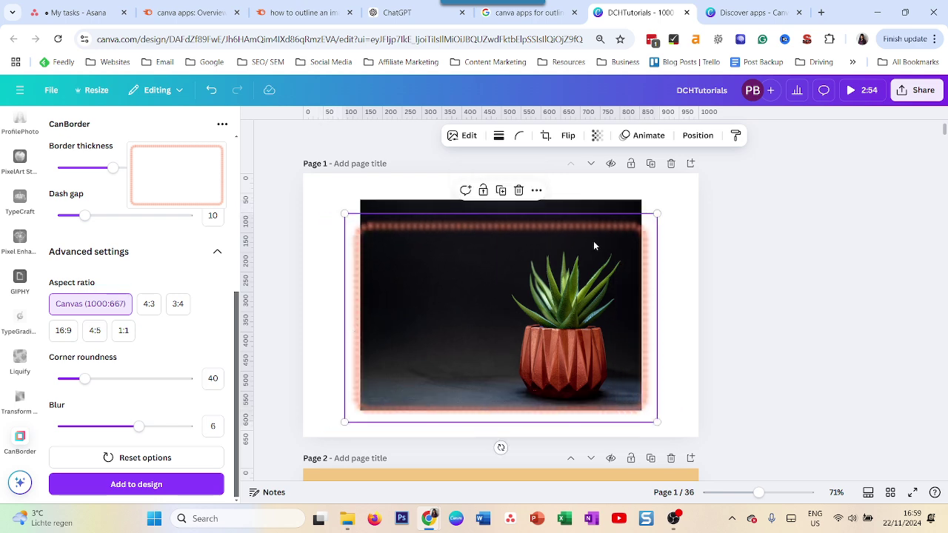
pyautogui.moveTo(657, 212); pyautogui.dragTo(698, 186)
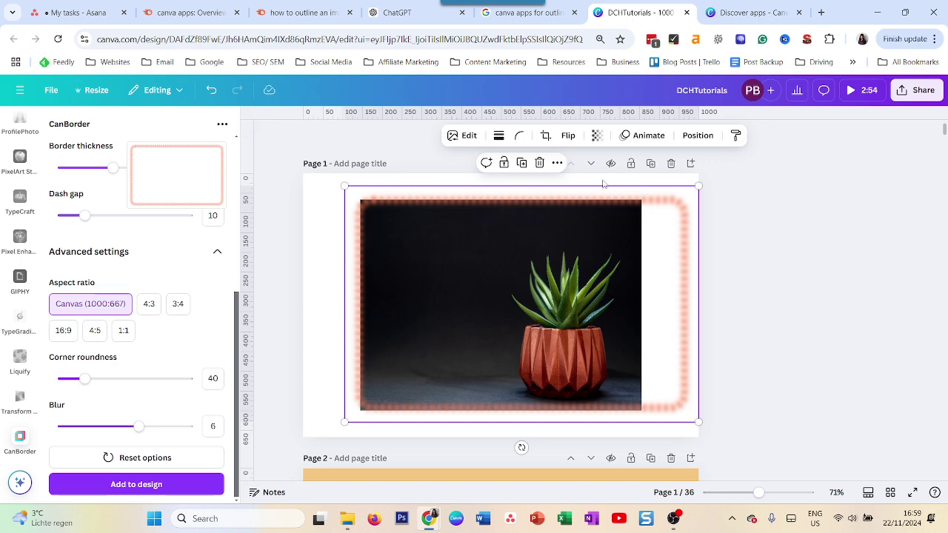
# - Delete the orange dashed border from page 1
pyautogui.click(604, 184)
pyautogui.click(669, 230)
pyautogui.press('Delete')
# - Give the plant photo a built-in long-dashed border with weight 14
pyautogui.click(589, 226)
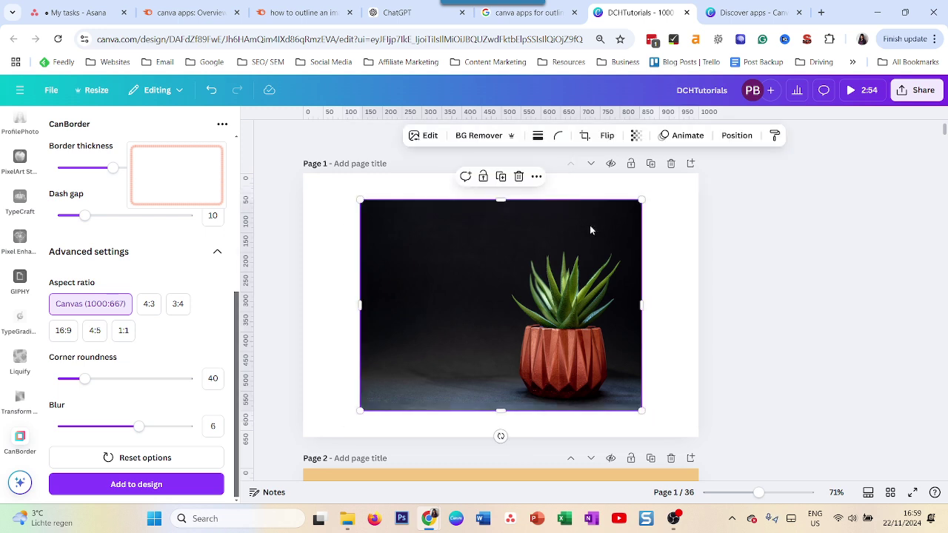
pyautogui.click(538, 135)
pyautogui.click(509, 172)
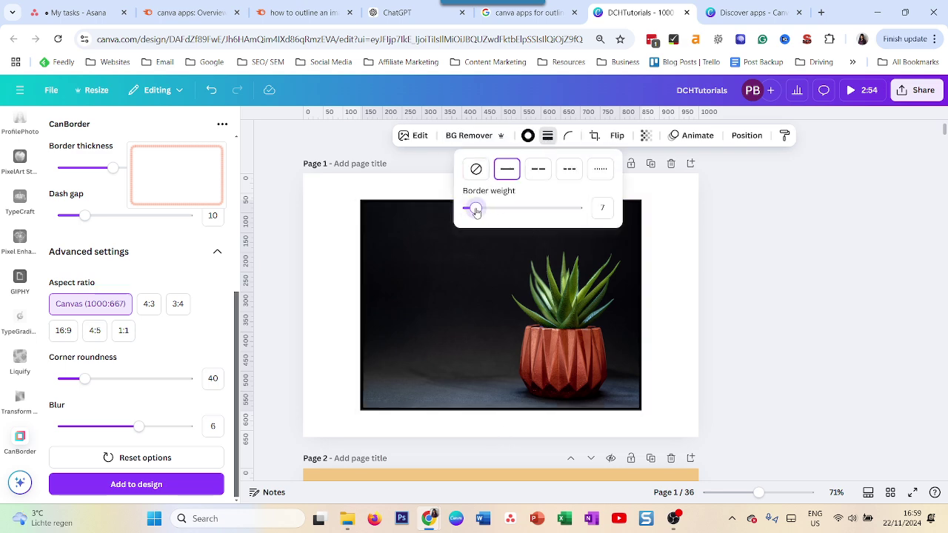
pyautogui.click(540, 171)
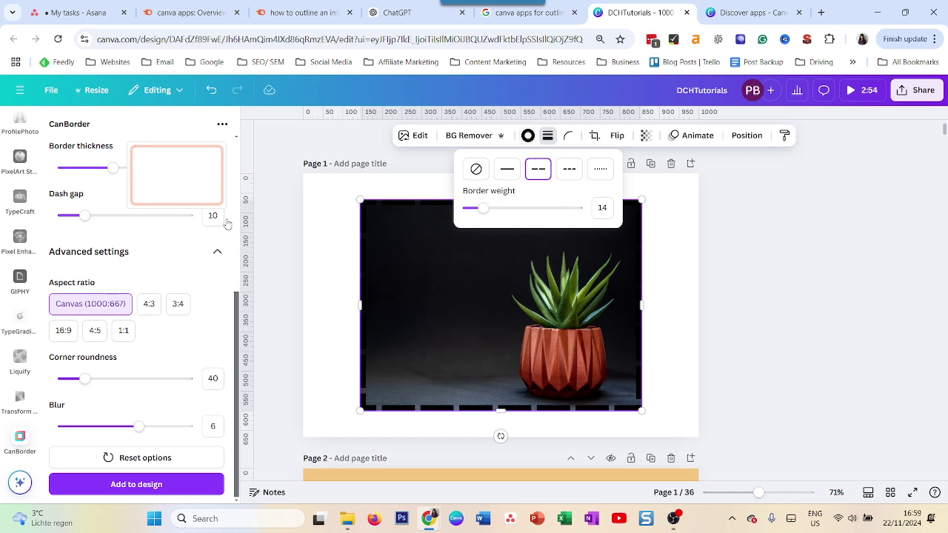
# - Recolour the plant photo's border pink from the document colours and change its line style to dotted
pyautogui.click(527, 135)
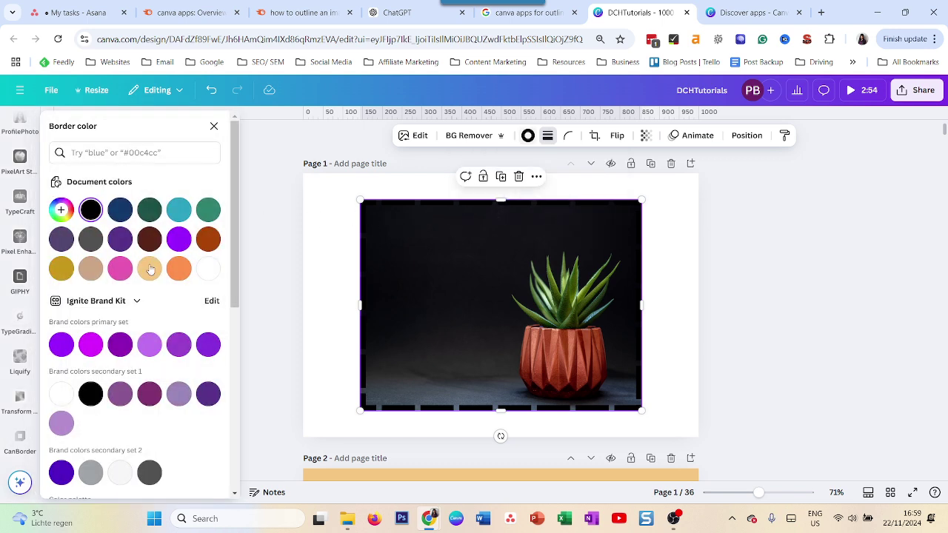
pyautogui.click(120, 268)
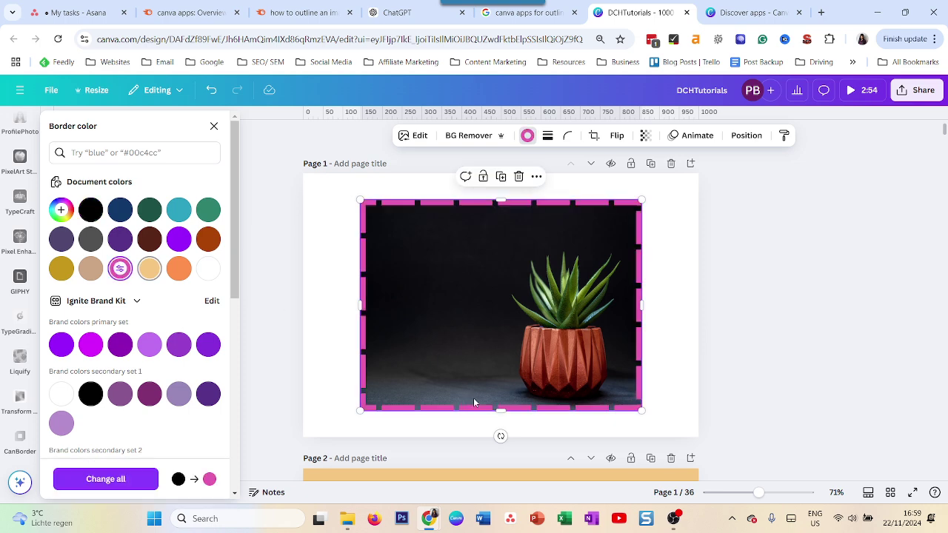
pyautogui.click(548, 135)
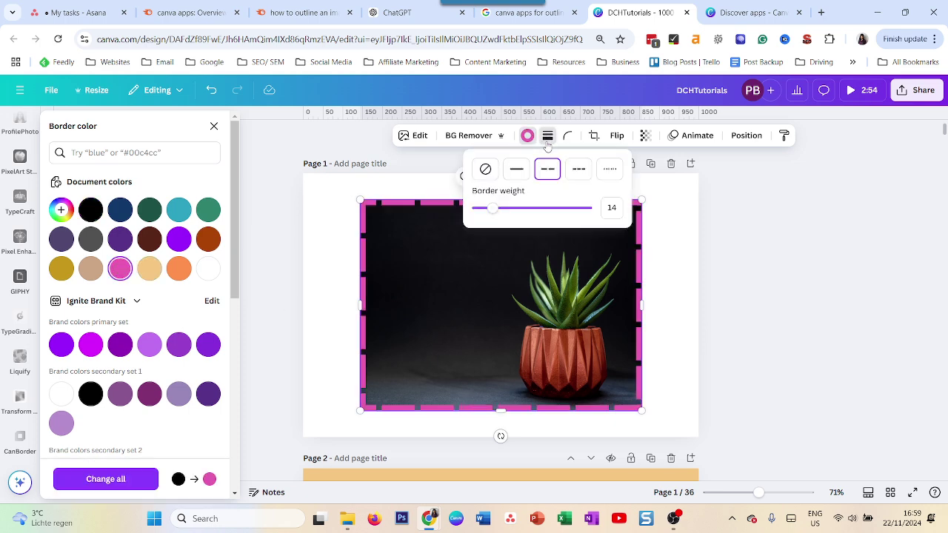
pyautogui.click(570, 173)
pyautogui.click(610, 169)
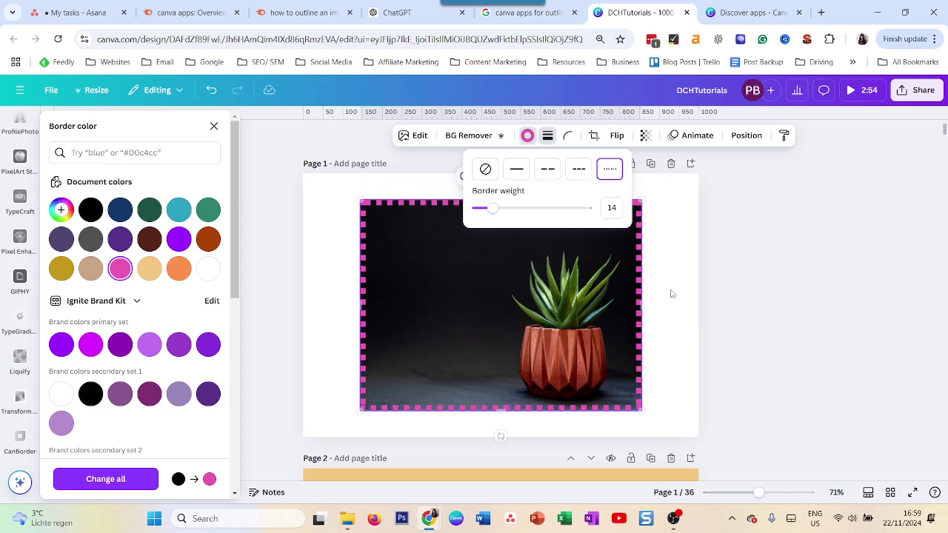
pyautogui.click(687, 327)
pyautogui.click(694, 323)
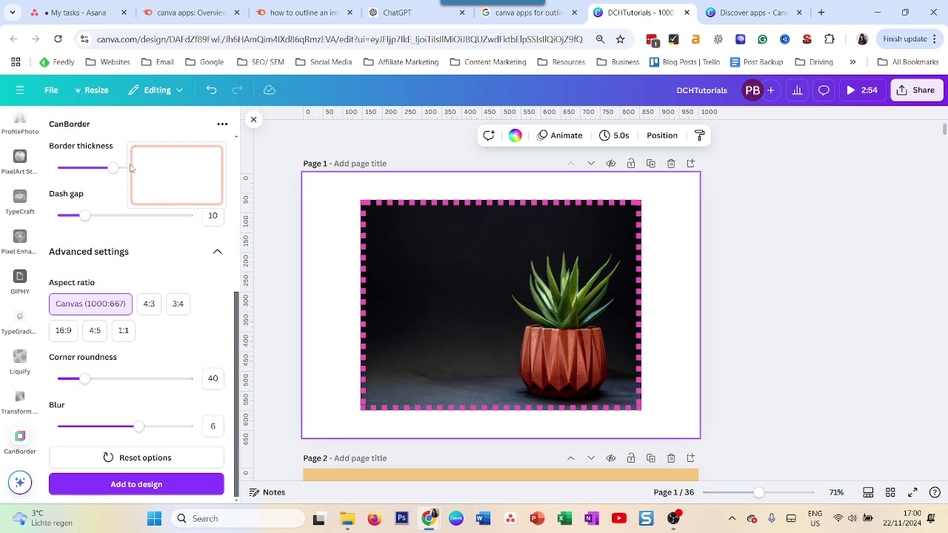
# - Close the CanBorder app and remove the plant photo's dotted border by reducing its border weight to the minimum
pyautogui.click(254, 119)
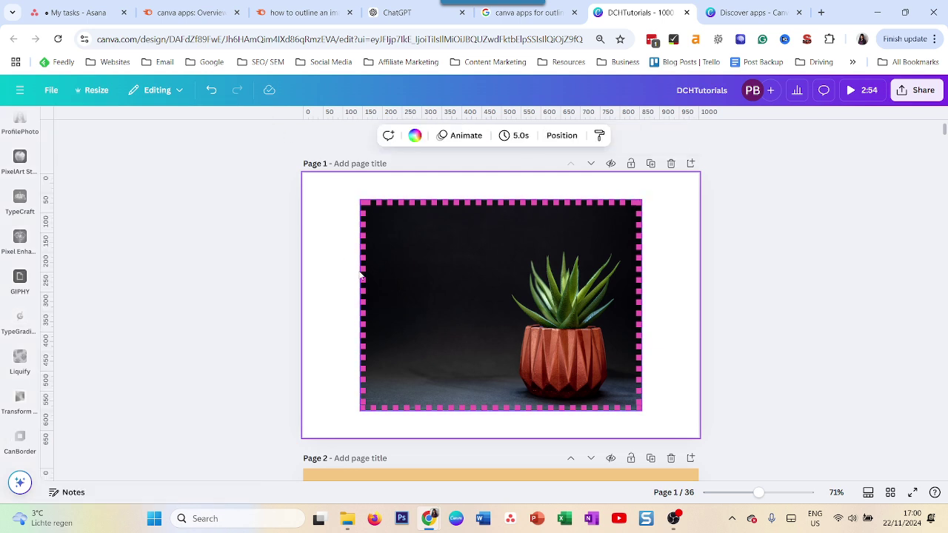
pyautogui.click(370, 250)
pyautogui.click(447, 135)
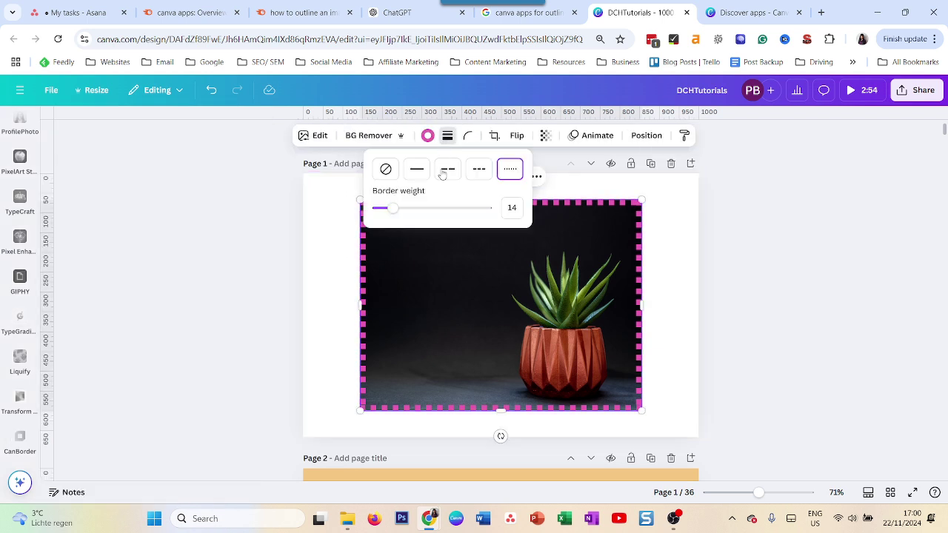
pyautogui.moveTo(414, 208); pyautogui.dragTo(342, 212)
pyautogui.click(333, 251)
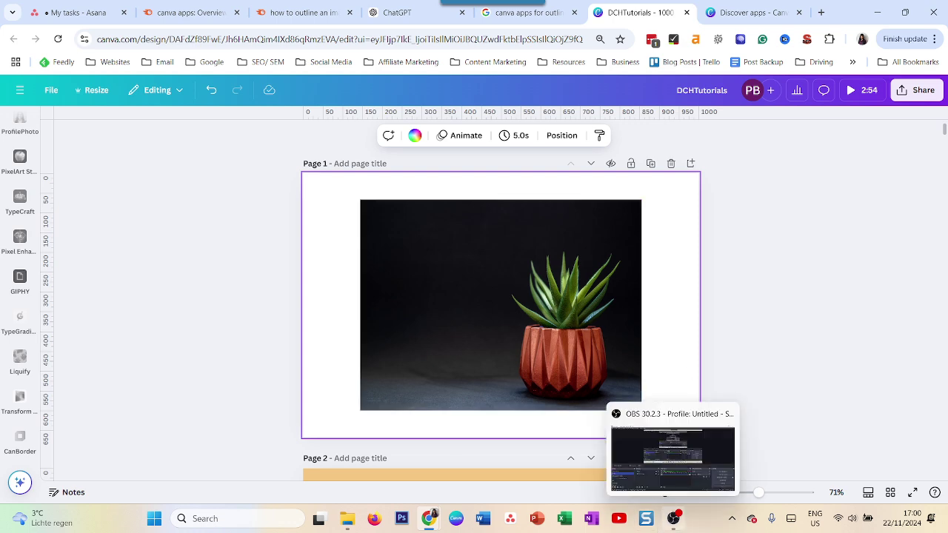
# - Remove the plant photo's background and apply the Outline shadow effect to the cut-out plant
pyautogui.click(553, 353)
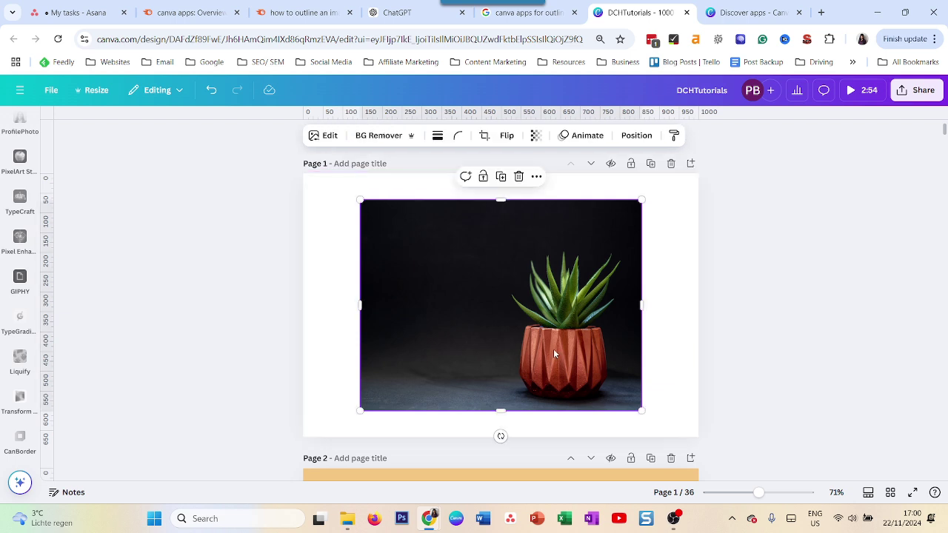
pyautogui.click(377, 135)
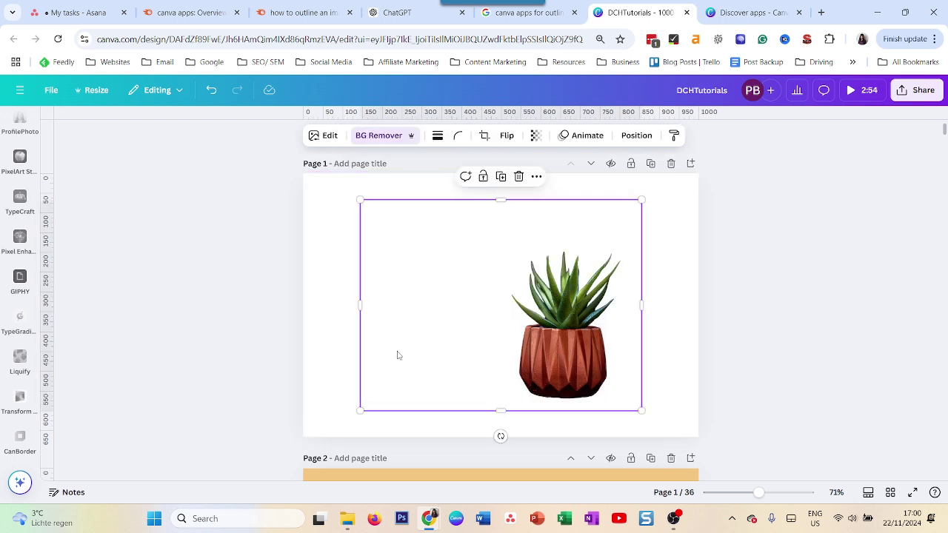
pyautogui.click(324, 136)
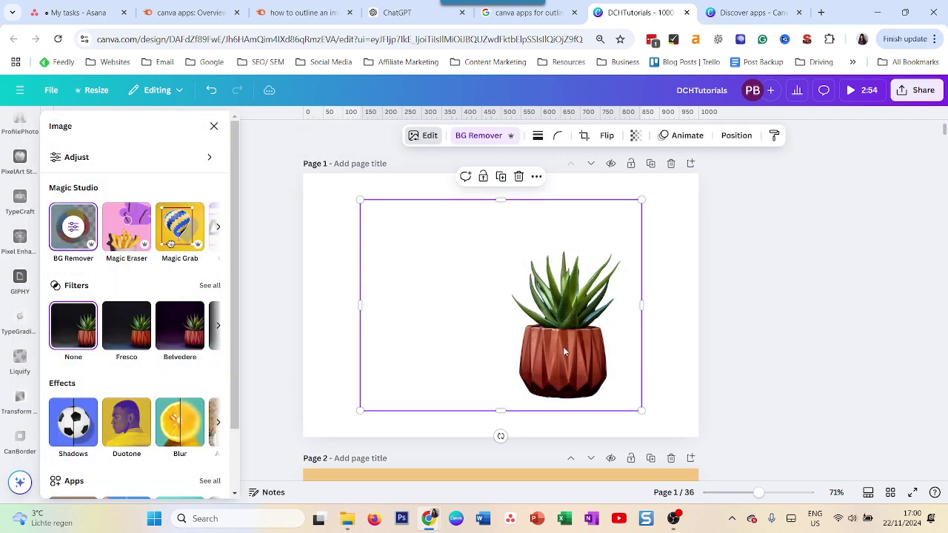
pyautogui.click(70, 426)
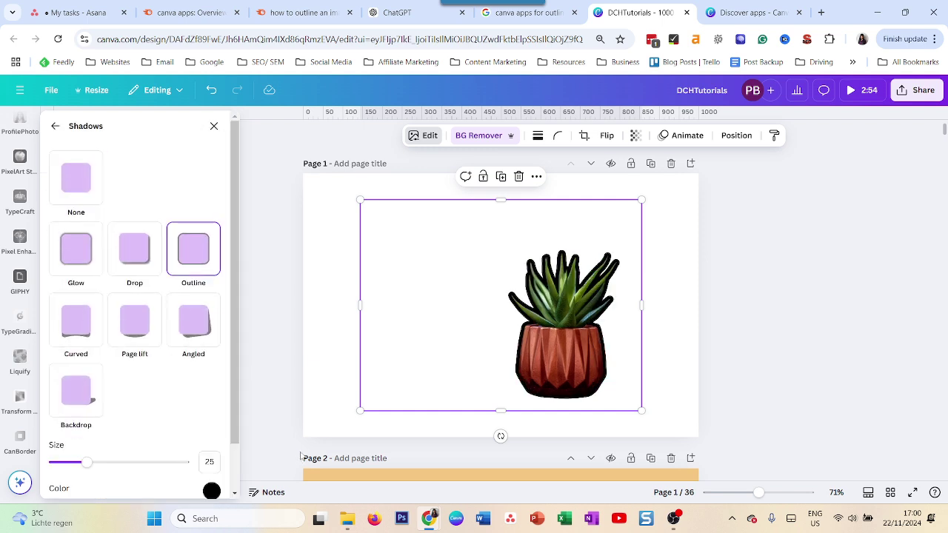
# - Set the plant outline's intensity to 90 and its size to 9
pyautogui.scroll(-2, 173, 444)
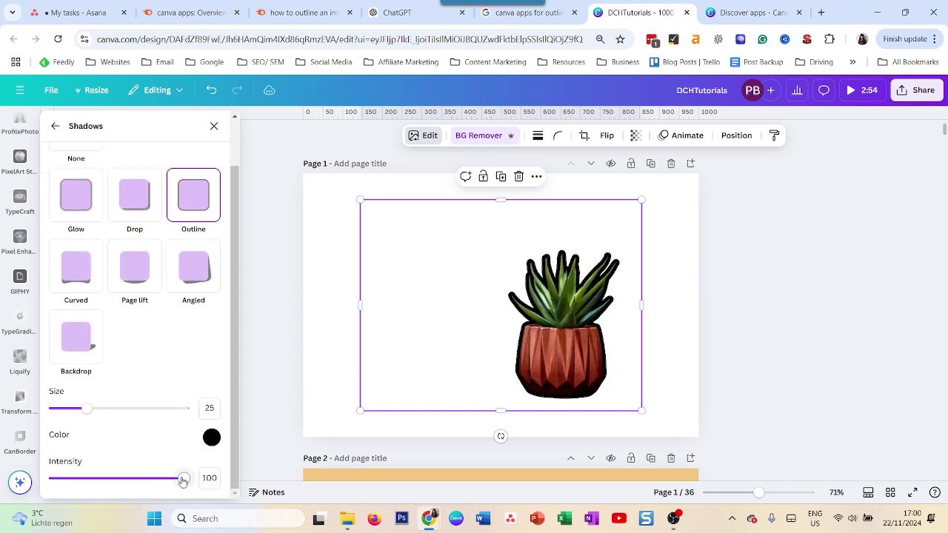
pyautogui.moveTo(184, 478); pyautogui.dragTo(171, 478)
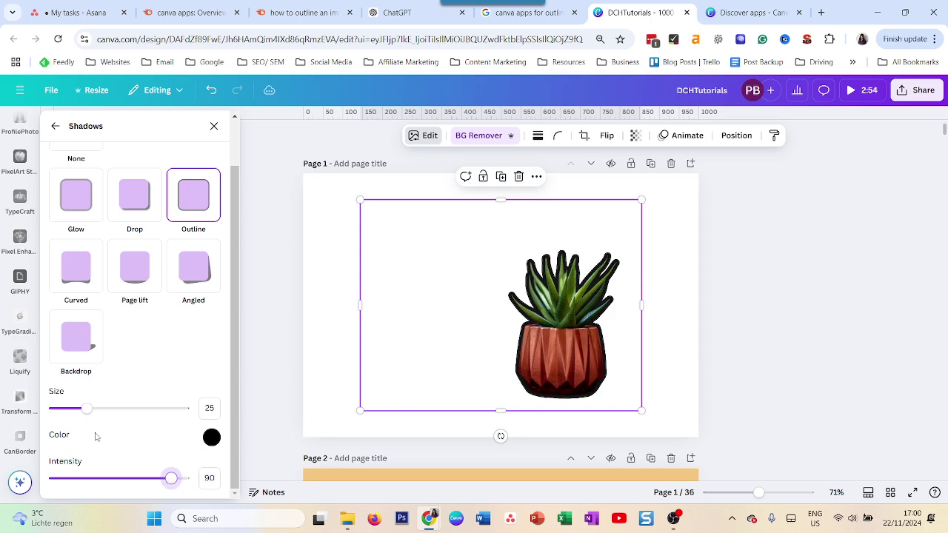
pyautogui.moveTo(87, 408); pyautogui.dragTo(59, 415)
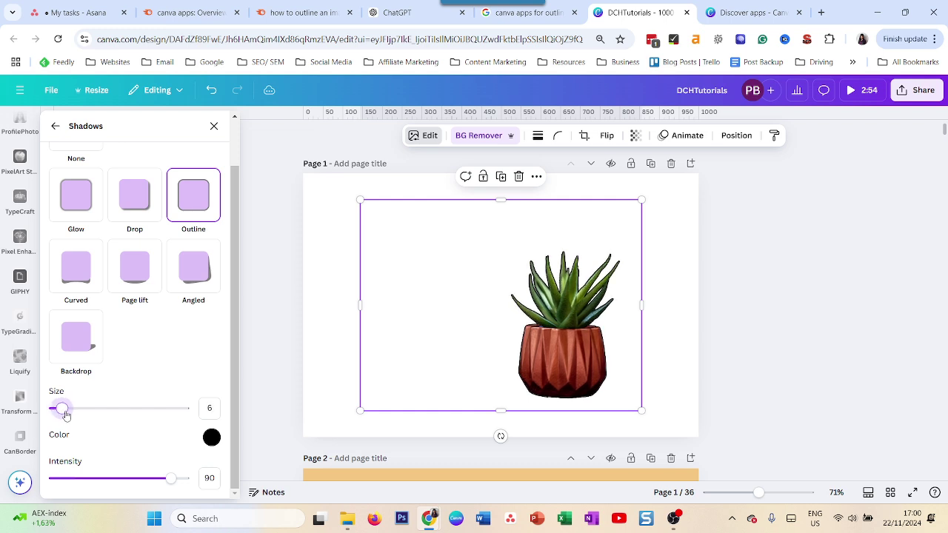
pyautogui.moveTo(66, 416); pyautogui.dragTo(68, 413)
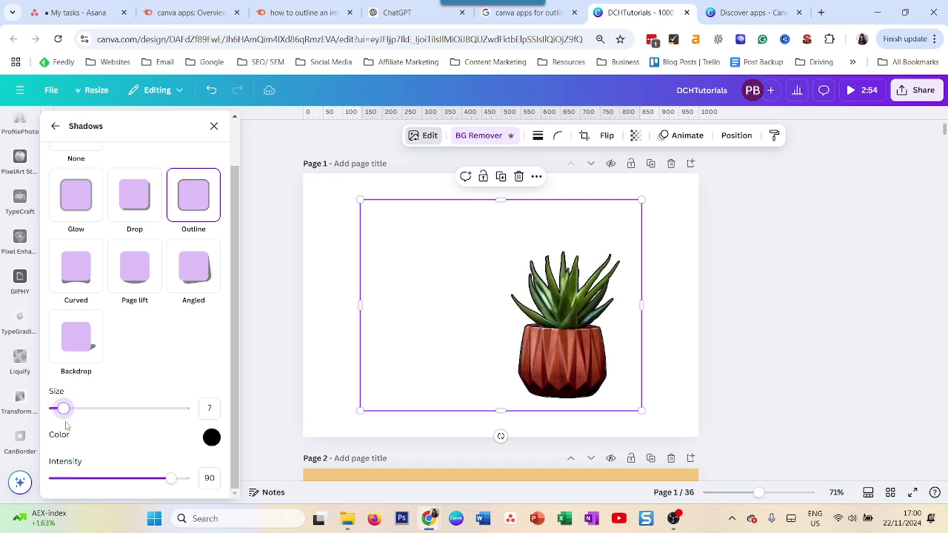
# - Change the plant outline's colour to blue #2A1ADF and close the image effects
pyautogui.click(211, 437)
pyautogui.click(353, 326)
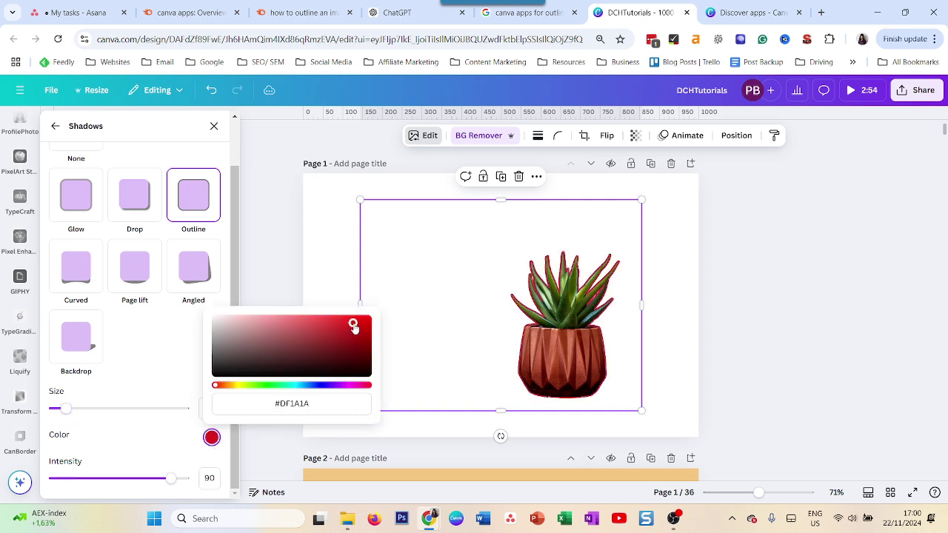
pyautogui.click(319, 385)
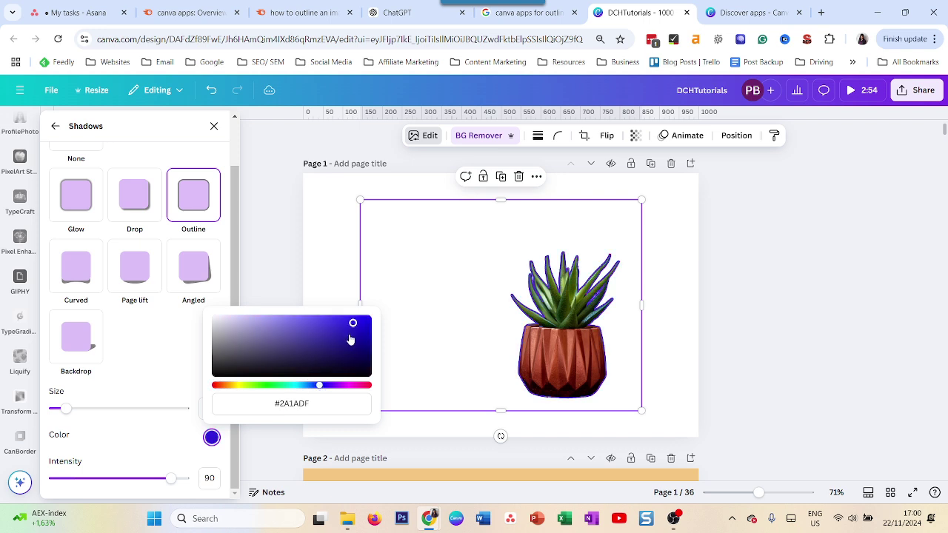
pyautogui.click(450, 301)
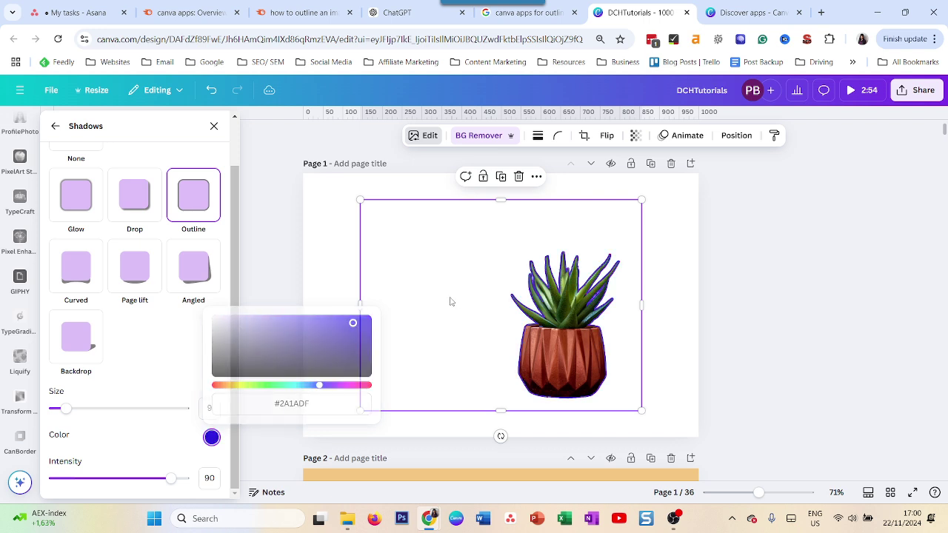
pyautogui.click(724, 316)
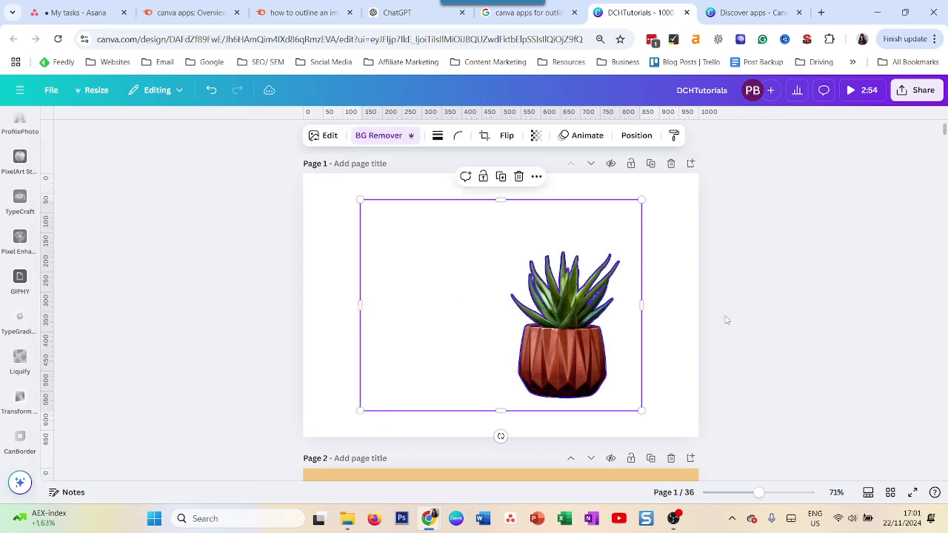